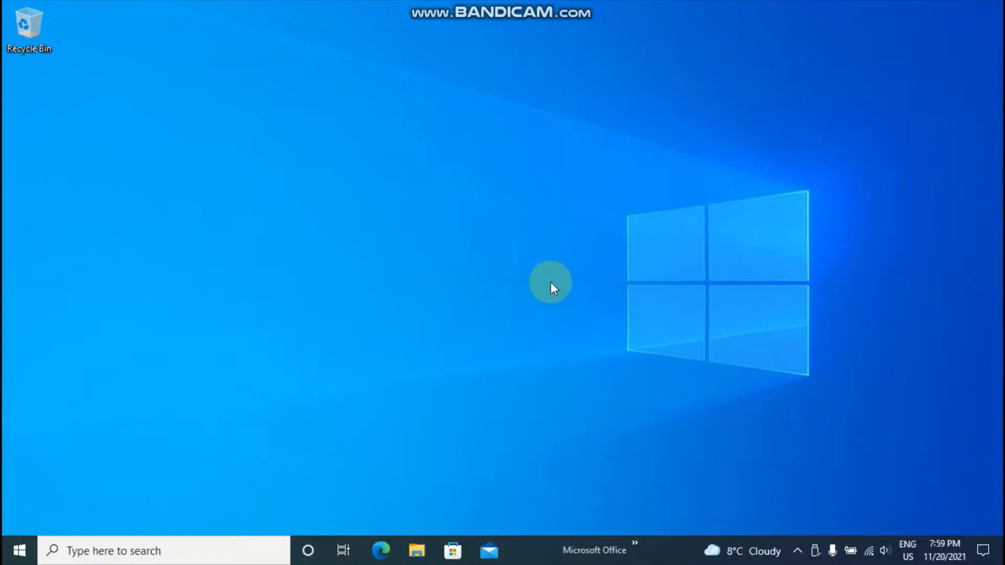
# Step: Browse This PC and the Local Disk (C:) drive in File Explorer, then close it
pyautogui.moveTo(545, 254); pyautogui.dragTo(494, 343)
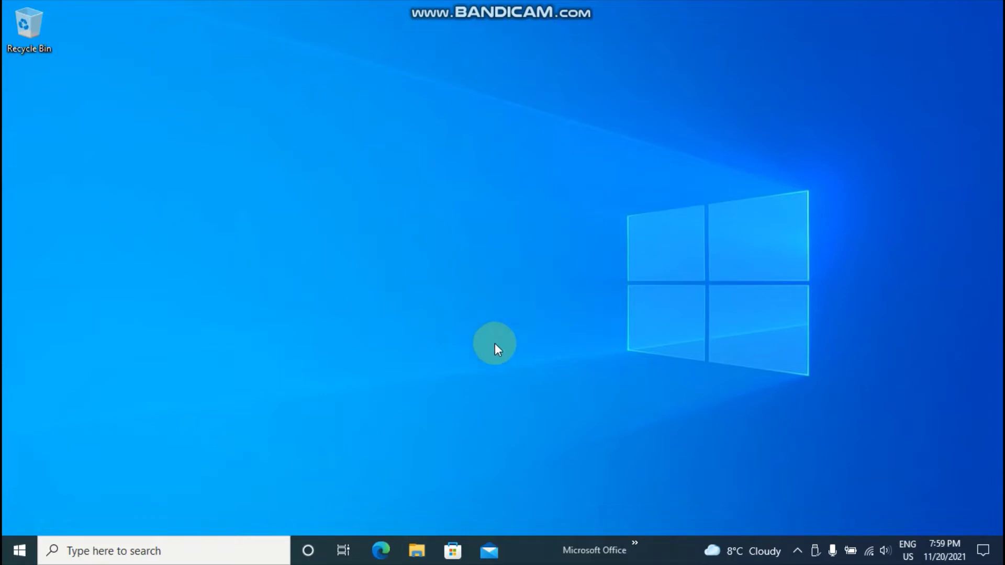
pyautogui.press('super+e')
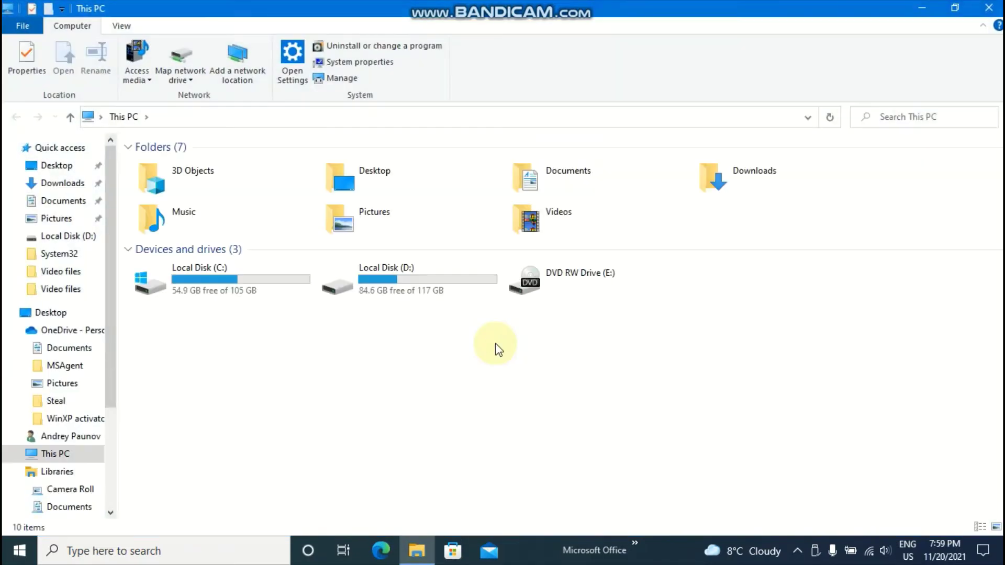
pyautogui.doubleClick(217, 277)
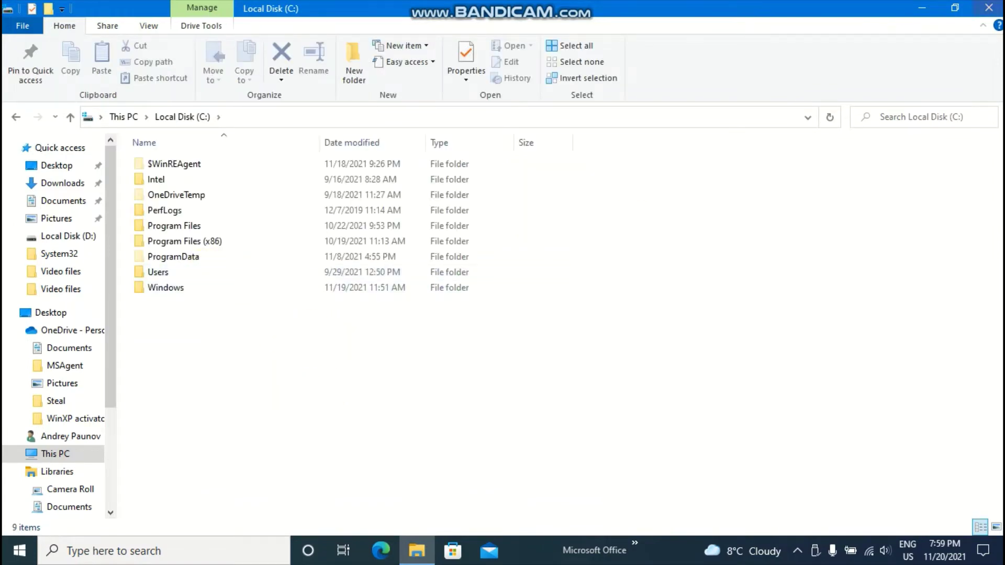
pyautogui.click(977, 8)
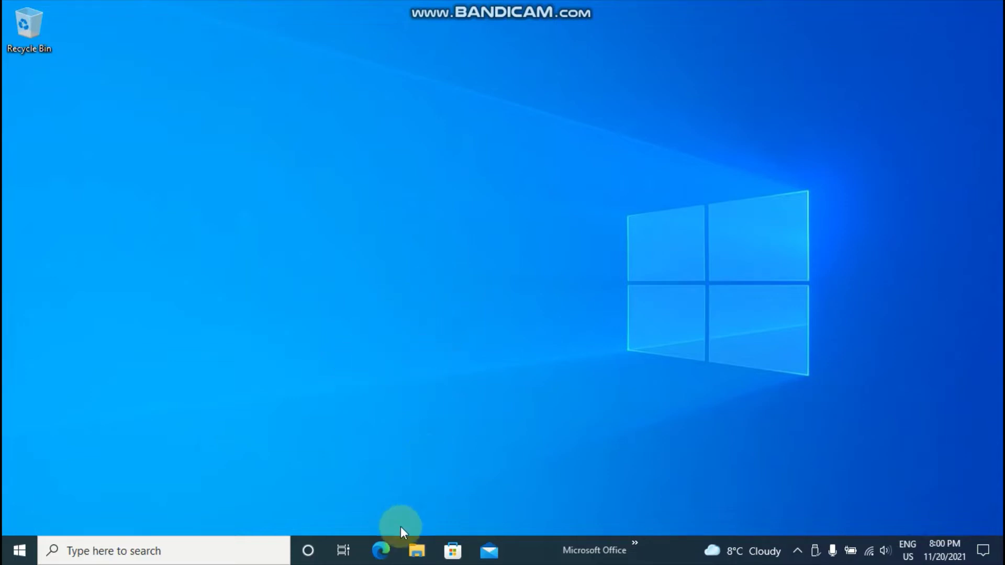
pyautogui.click(417, 550)
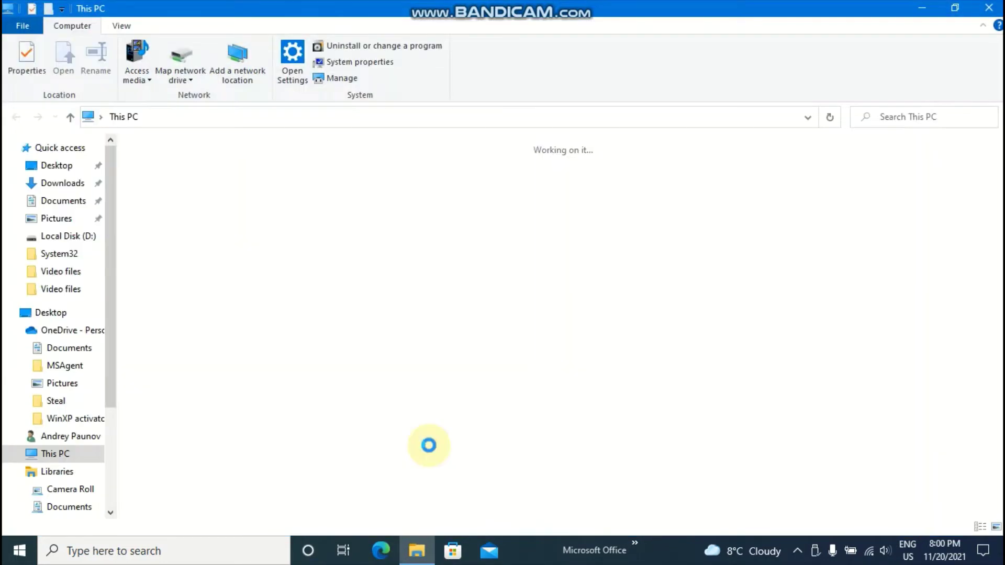
pyautogui.moveTo(411, 387); pyautogui.dragTo(374, 433)
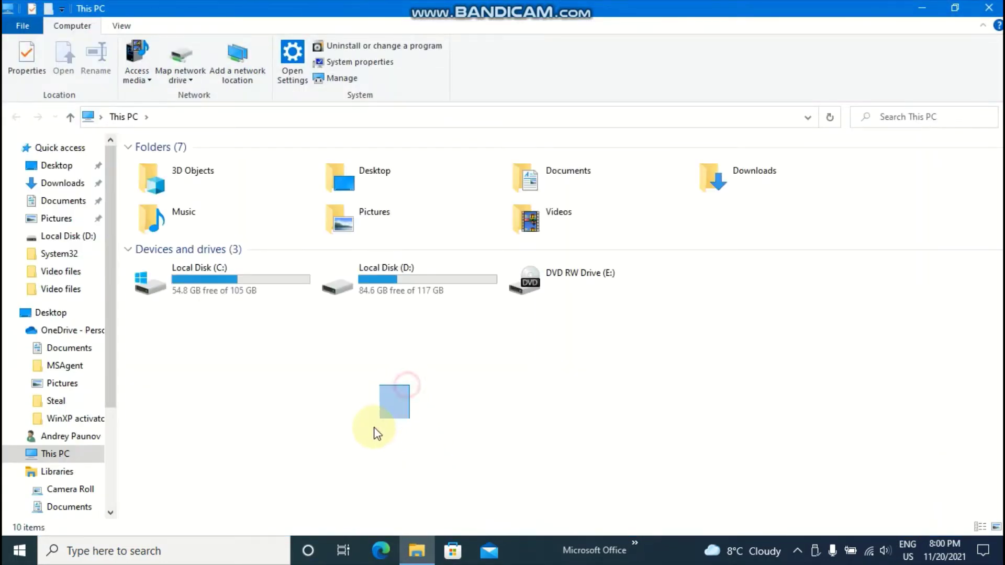
pyautogui.press('F5')
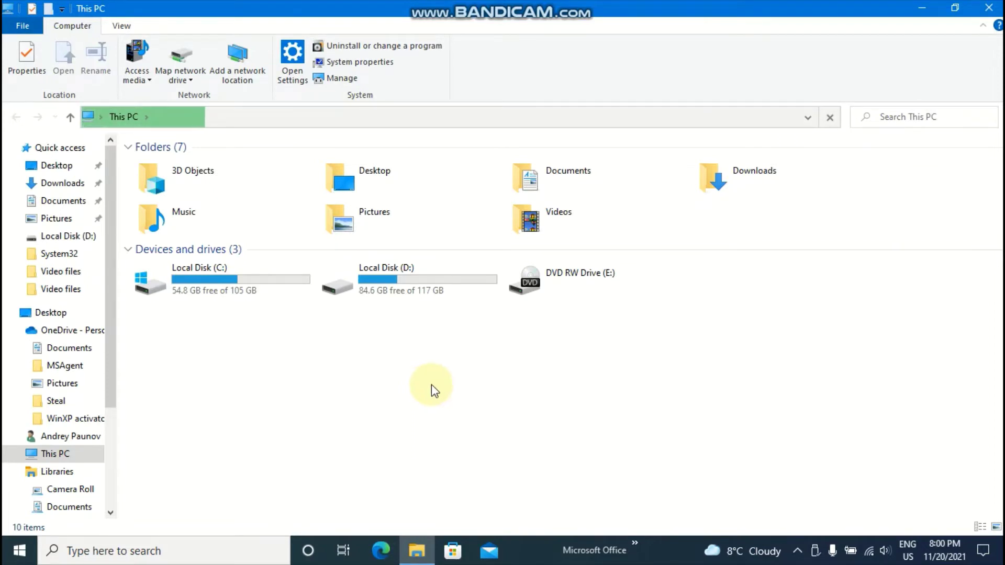
pyautogui.click(989, 7)
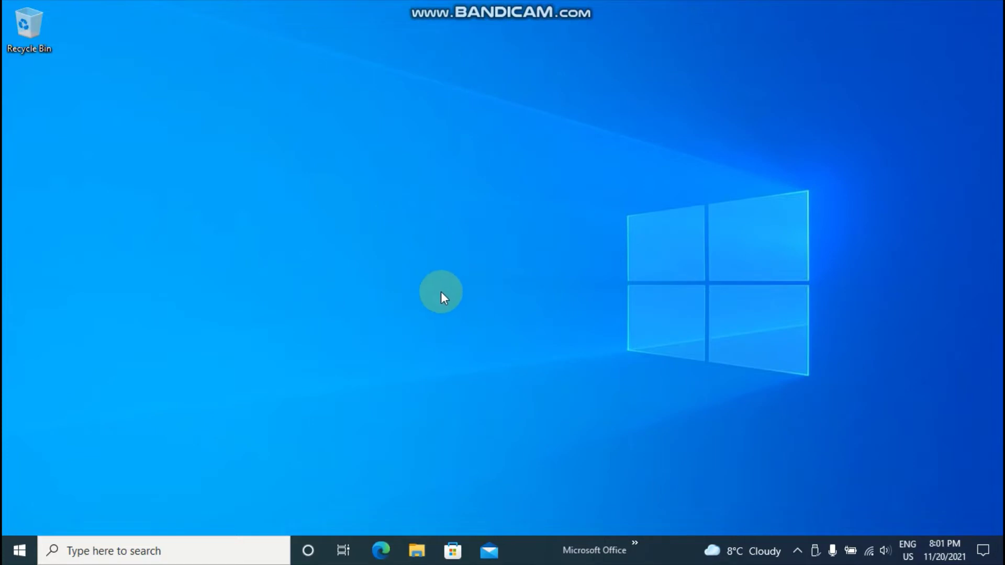
# Step: Launch Mouse Properties with 'control mouse' from Run and show the Pointers tab
pyautogui.press('super+r')
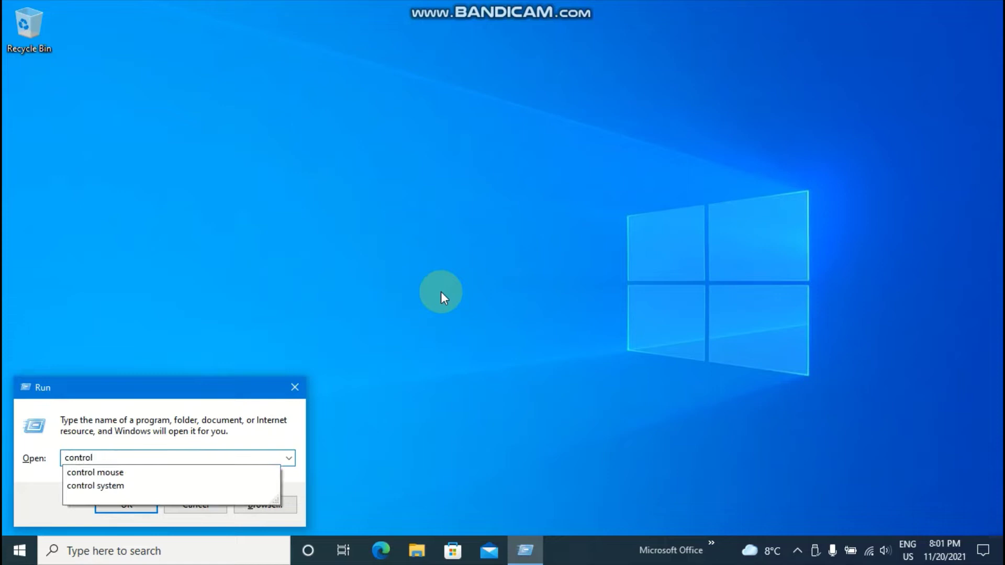
pyautogui.press('Down')
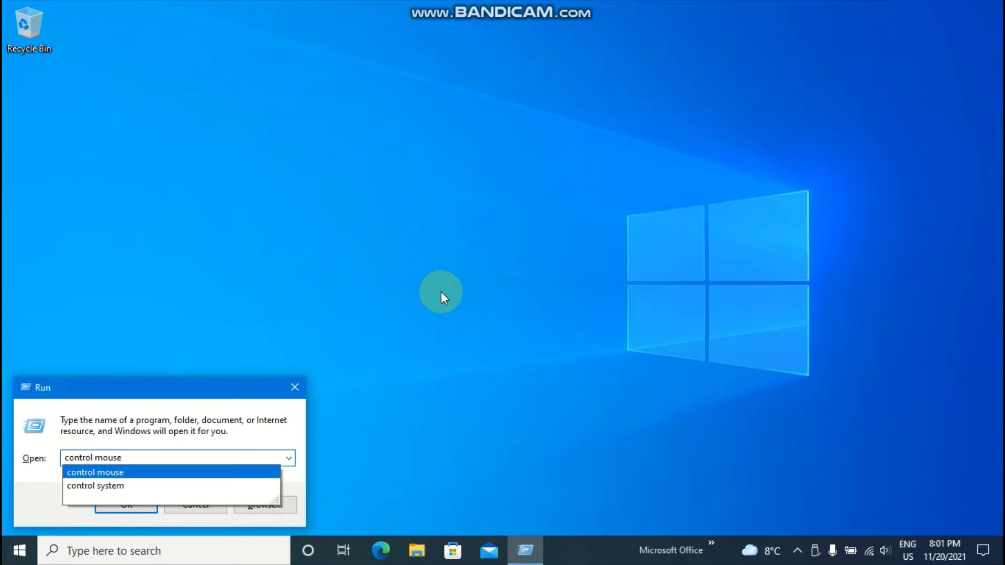
pyautogui.press('Down')
pyautogui.press('Up')
pyautogui.press('Return')
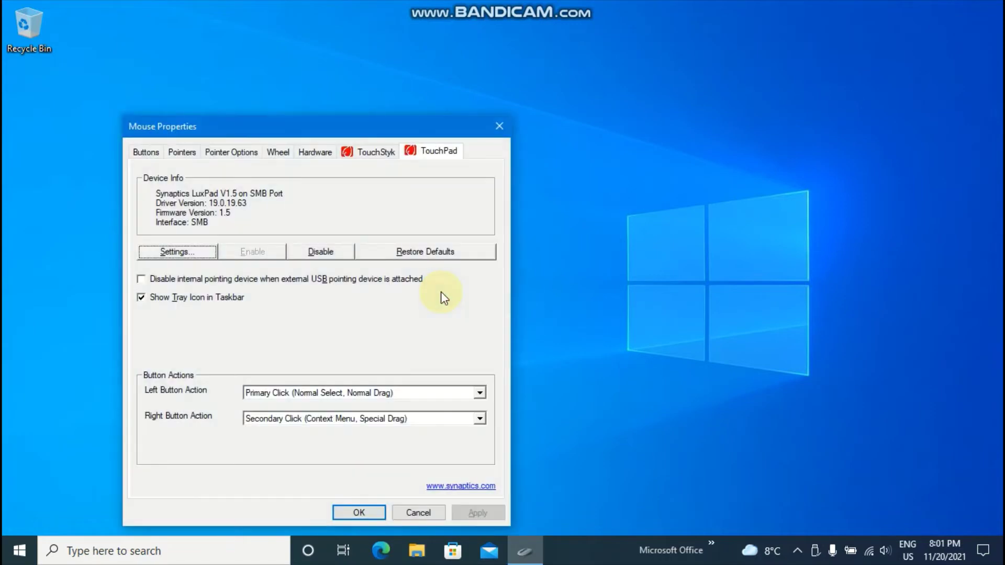
pyautogui.click(189, 153)
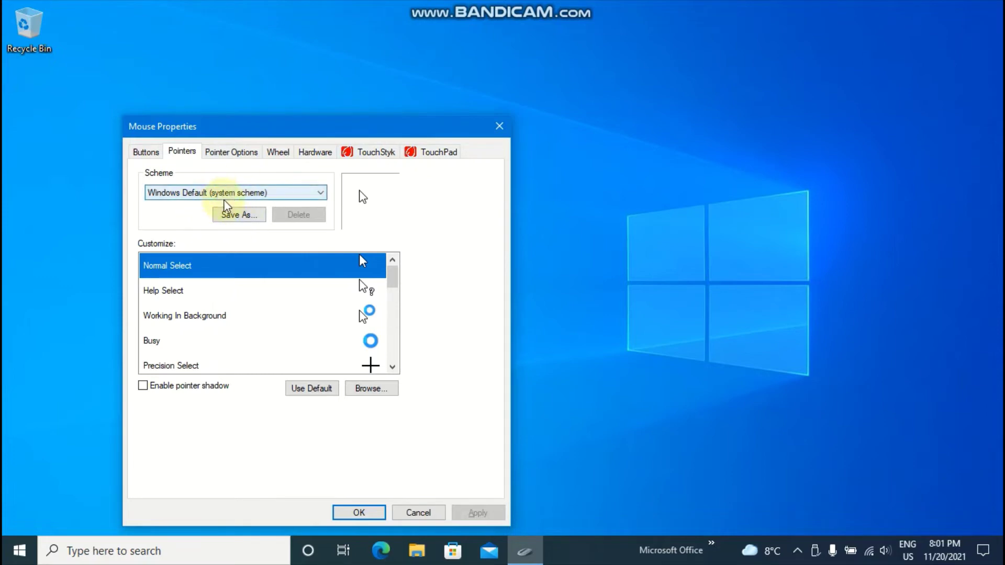
# Step: Try the Windows Black scheme, then apply the Magnified pointer scheme
pyautogui.click(304, 198)
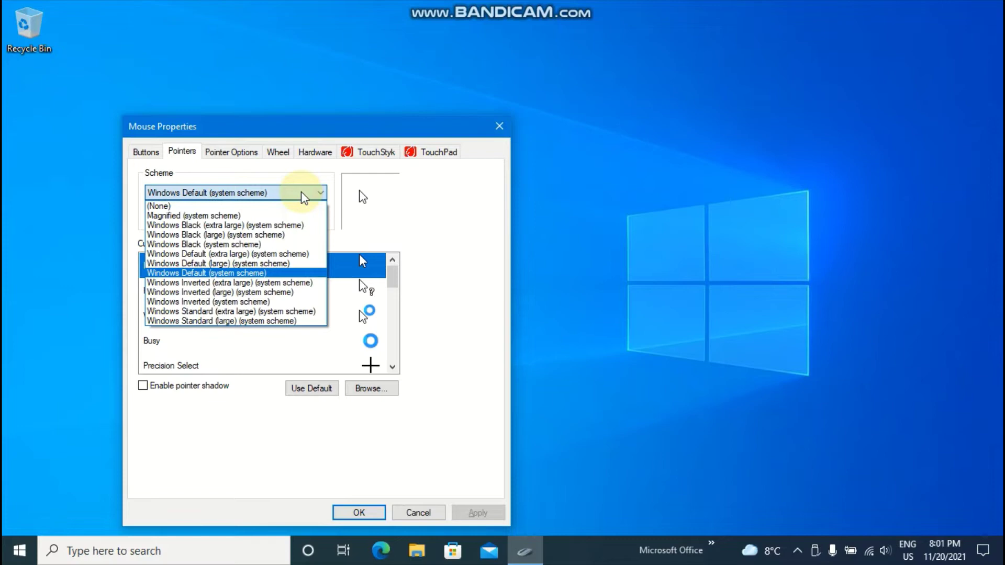
pyautogui.click(276, 246)
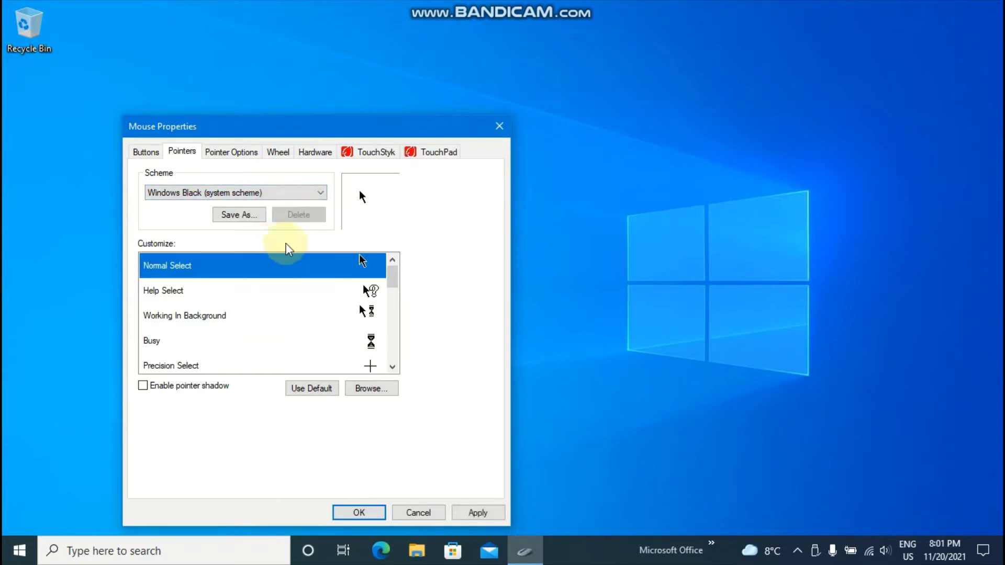
pyautogui.click(247, 192)
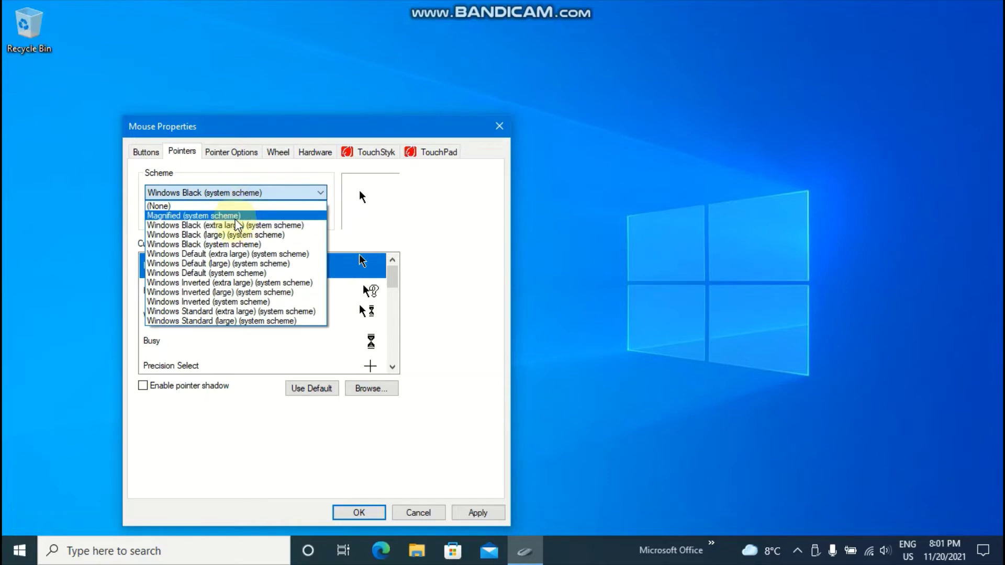
pyautogui.click(237, 217)
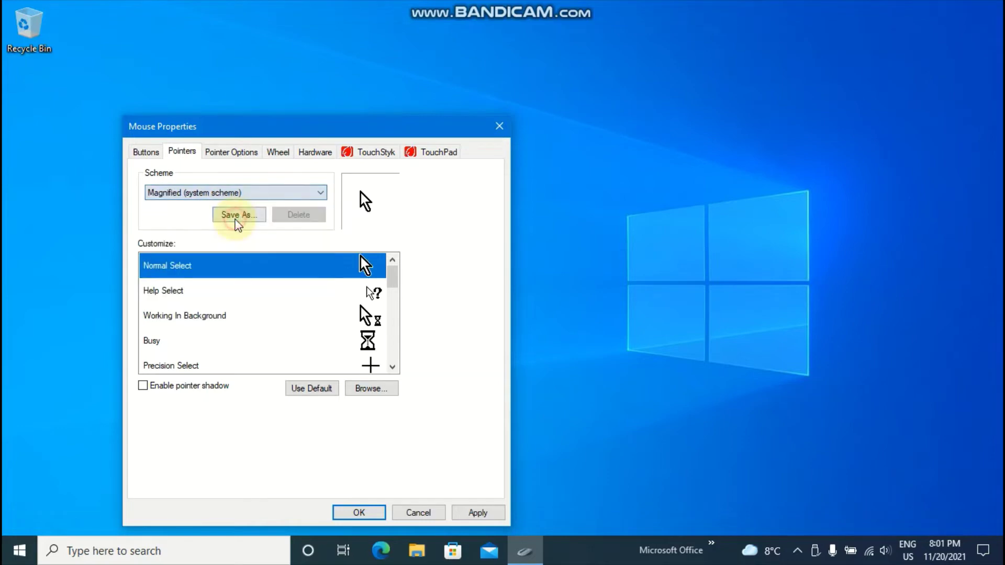
pyautogui.click(476, 512)
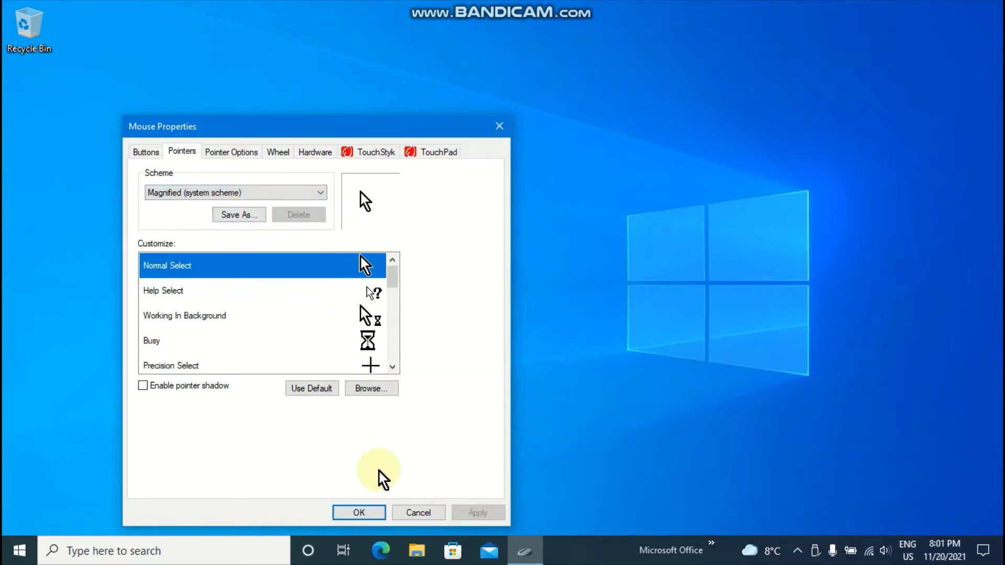
# Step: Cycle through Windows Default and Windows Inverted (extra large), then apply Windows Standard (large)
pyautogui.click(221, 193)
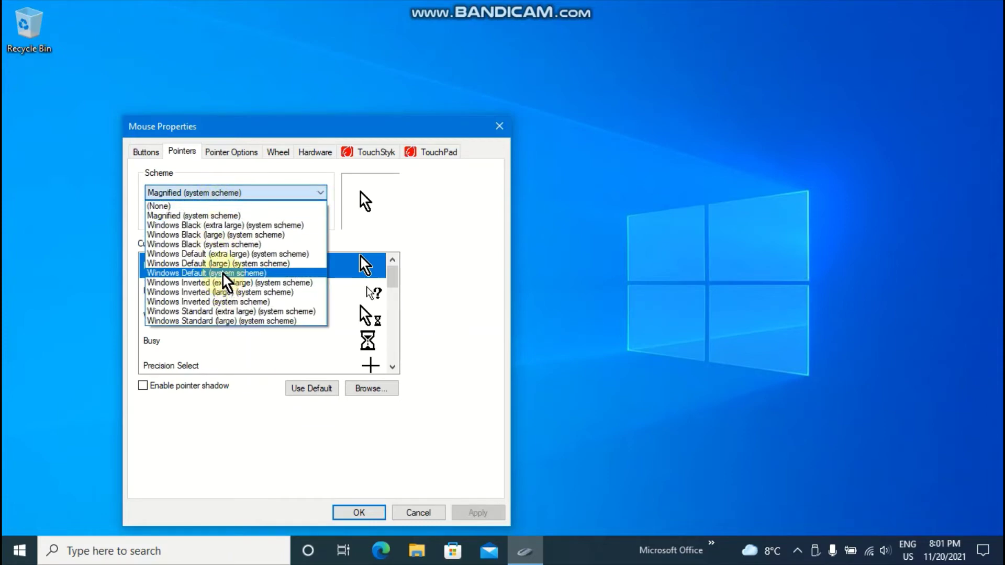
pyautogui.click(222, 273)
pyautogui.click(190, 193)
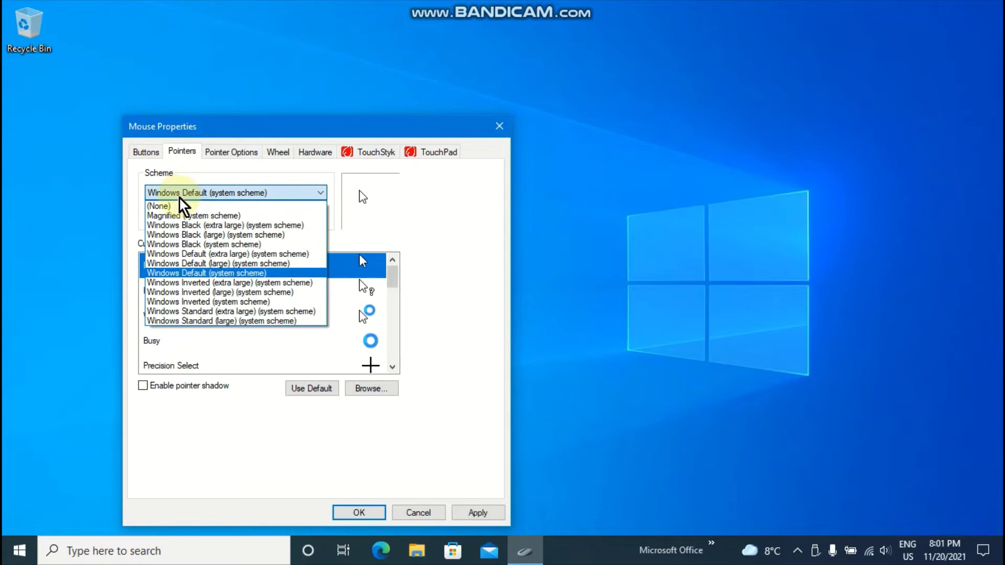
pyautogui.click(218, 283)
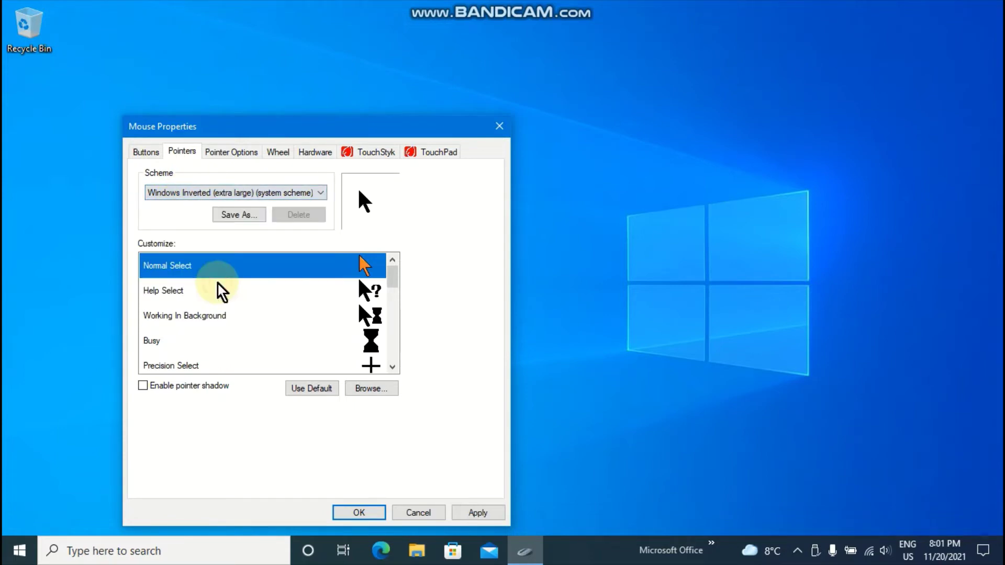
pyautogui.click(219, 193)
pyautogui.click(223, 321)
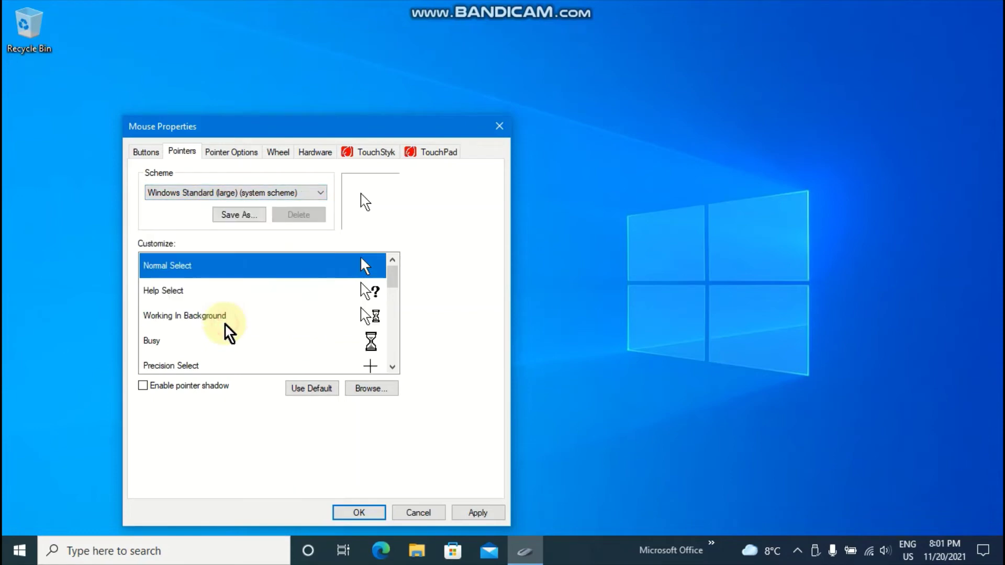
pyautogui.click(479, 514)
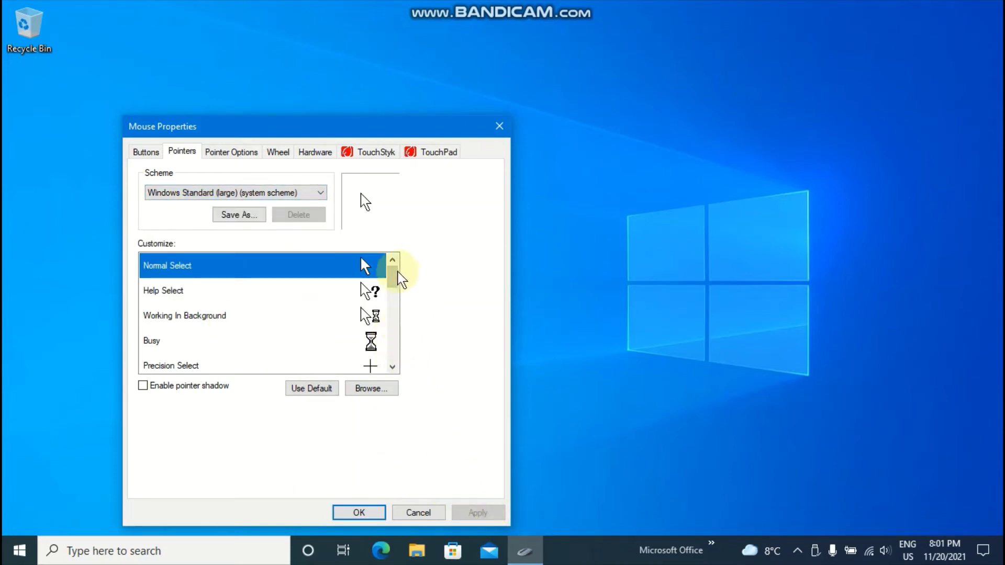
# Step: Compare Windows Standard (extra large) against Windows Standard (large) and another scheme
pyautogui.moveTo(393, 273)
pyautogui.mouseDown()
pyautogui.moveTo(403, 291)
pyautogui.moveTo(295, 198)
pyautogui.mouseUp()
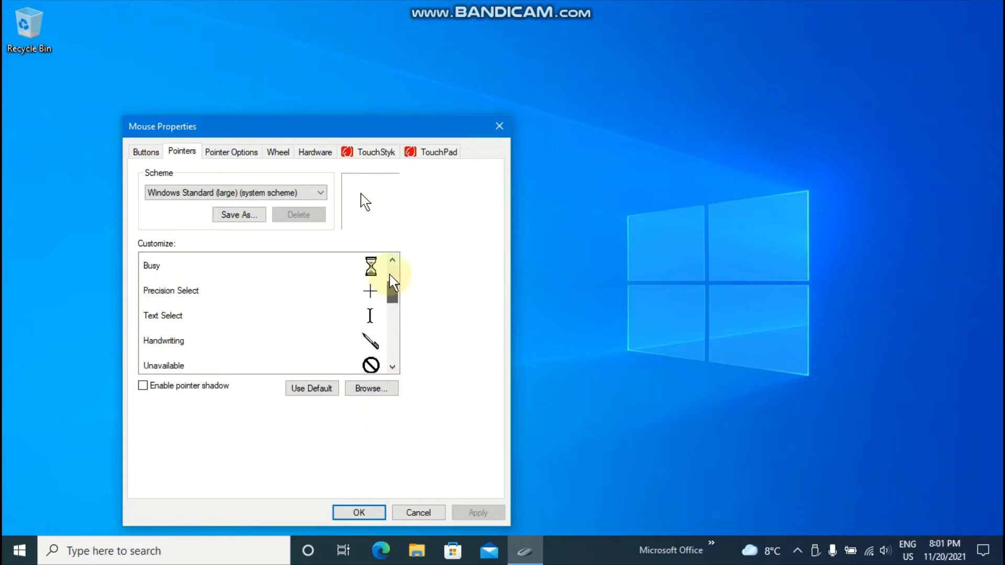
pyautogui.click(295, 198)
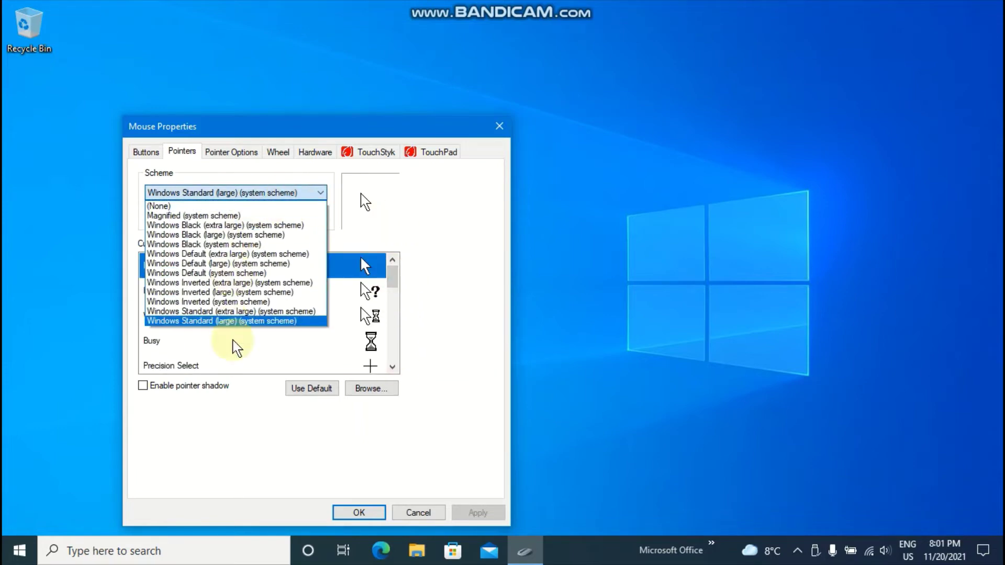
pyautogui.click(251, 312)
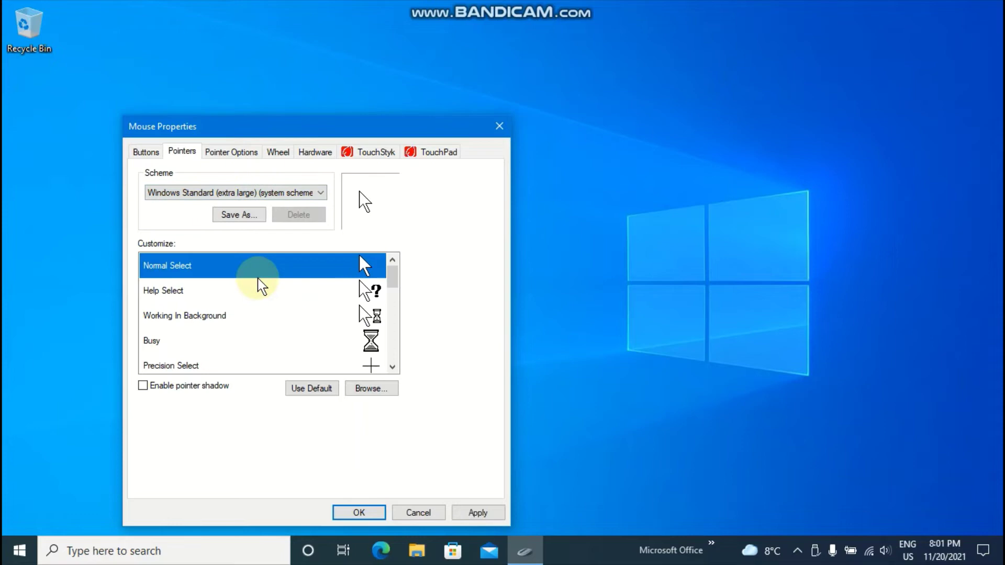
pyautogui.click(282, 194)
pyautogui.click(254, 319)
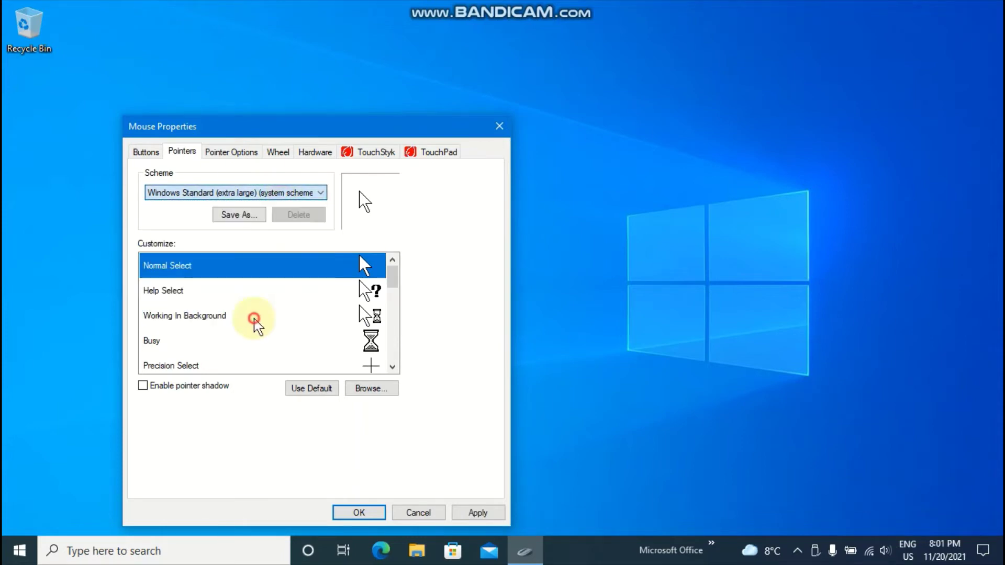
pyautogui.click(269, 192)
pyautogui.click(244, 314)
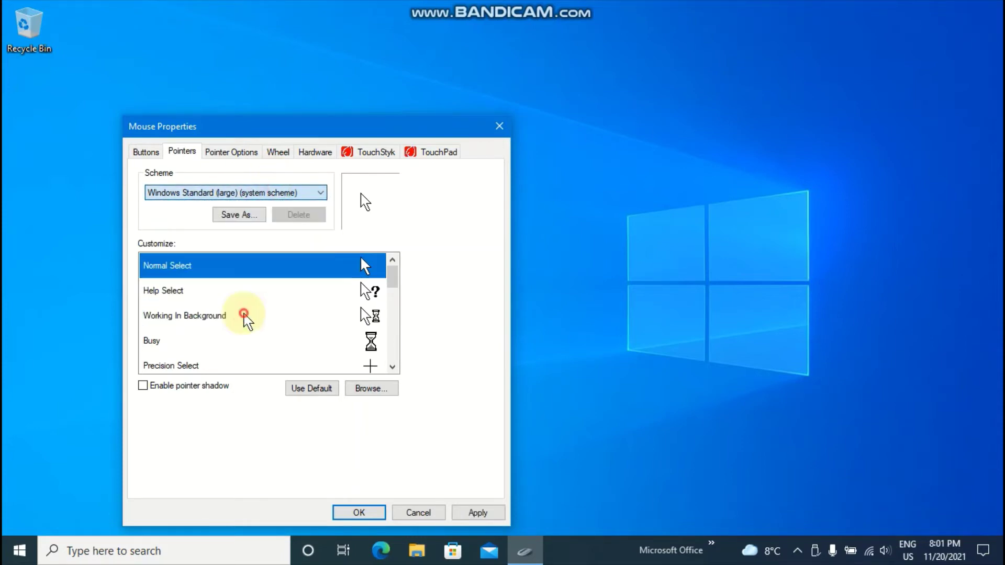
# Step: Settle on the Windows Default scheme and reopen the scheme list
pyautogui.click(287, 193)
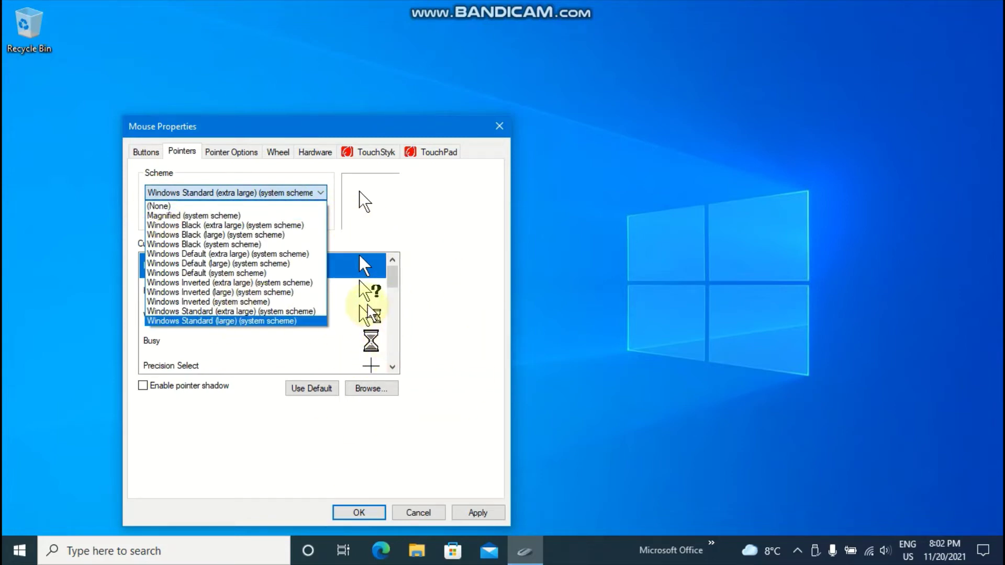
pyautogui.click(220, 272)
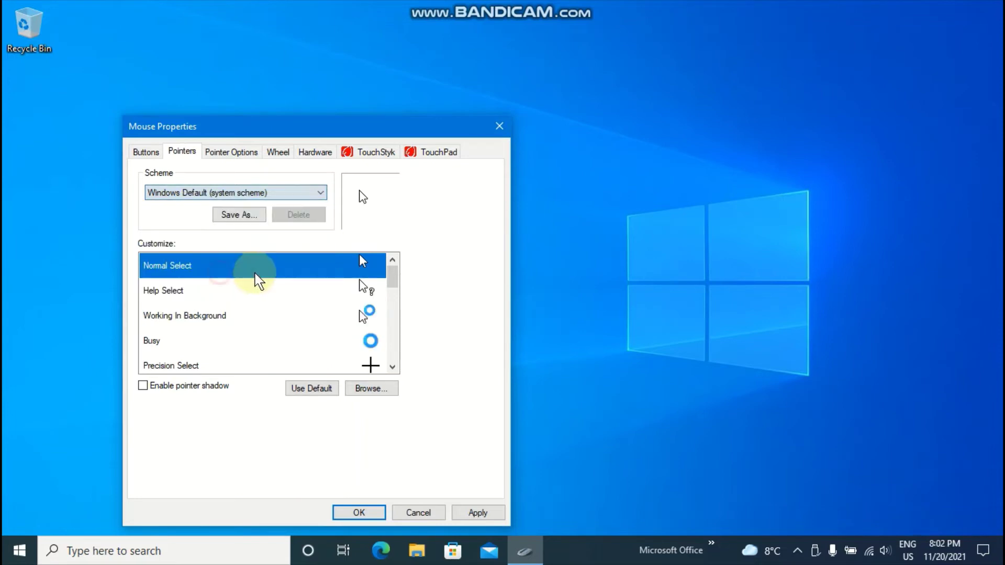
pyautogui.click(493, 516)
pyautogui.click(272, 194)
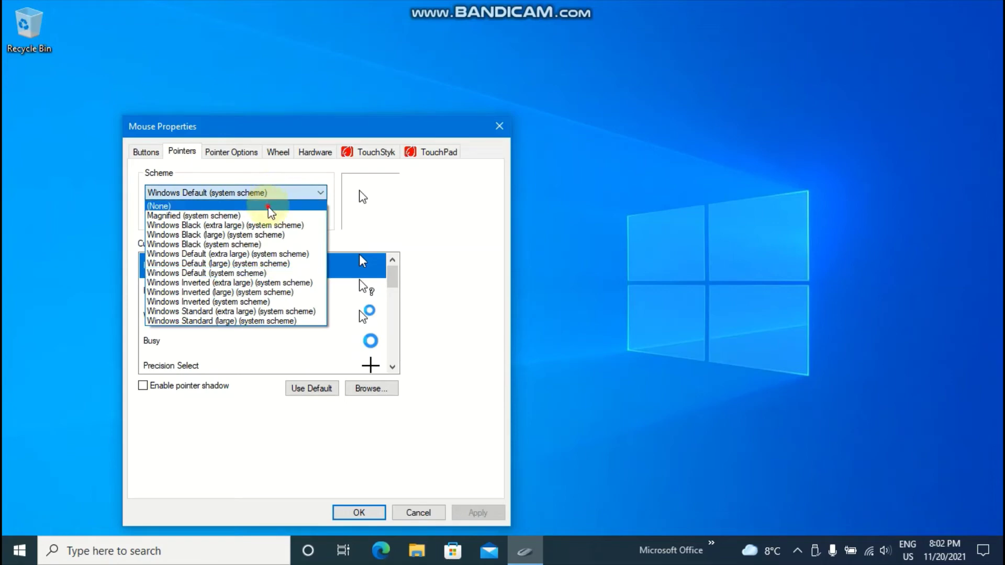
# Step: Apply the (None) scheme with pointer shadow enabled, then close Mouse Properties with OK
pyautogui.click(268, 207)
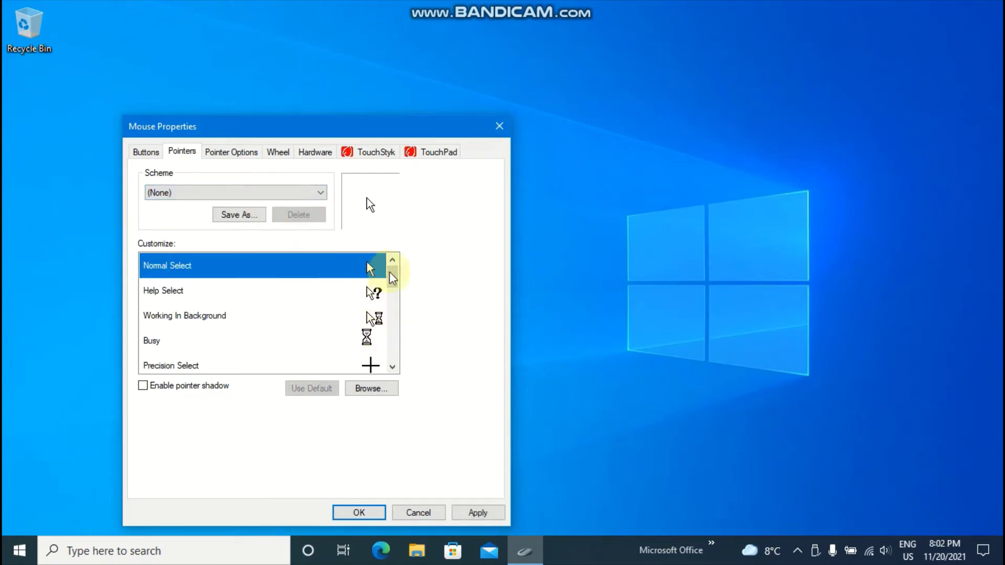
pyautogui.moveTo(392, 279)
pyautogui.mouseDown()
pyautogui.moveTo(408, 359)
pyautogui.moveTo(410, 269)
pyautogui.mouseUp()
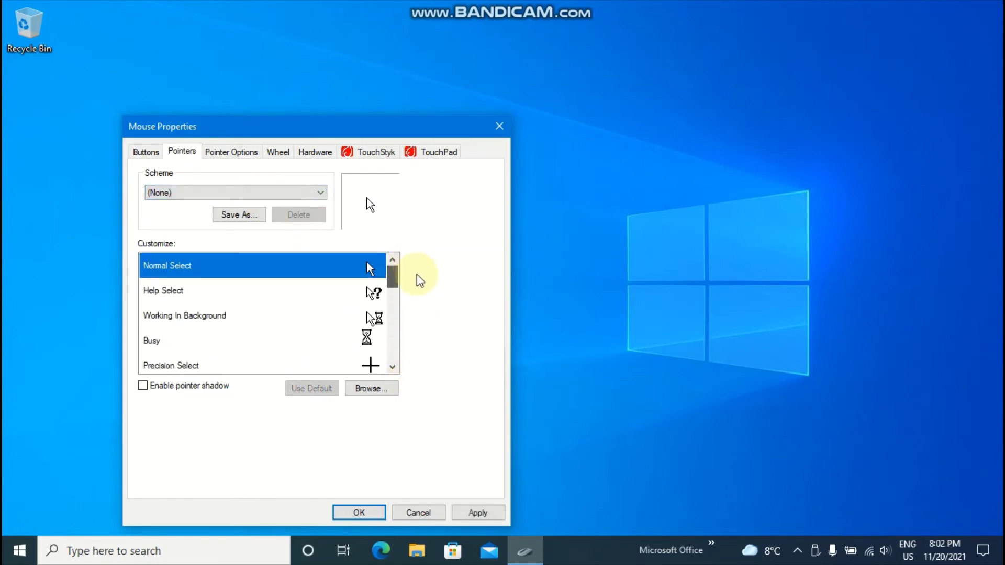
pyautogui.click(478, 512)
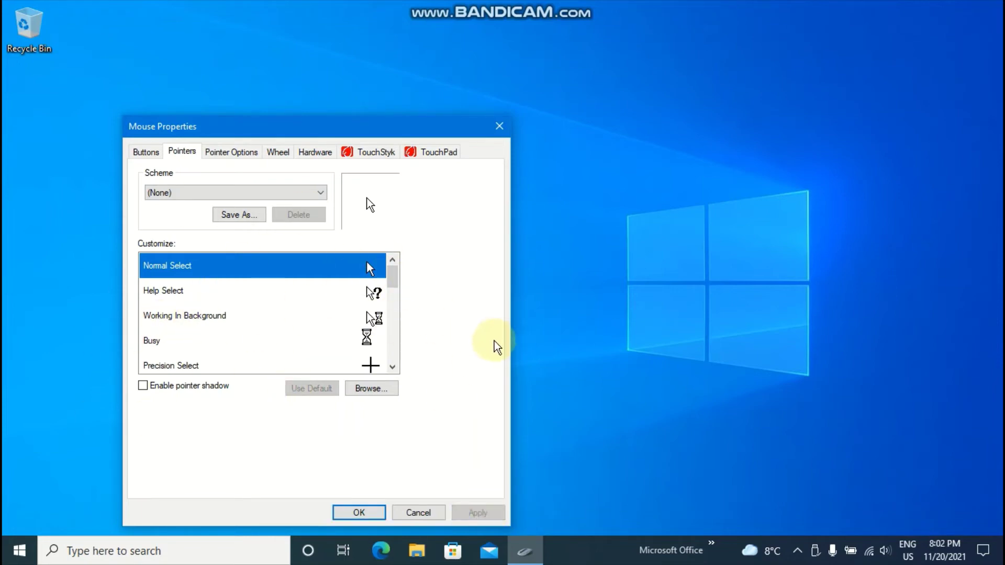
pyautogui.click(213, 387)
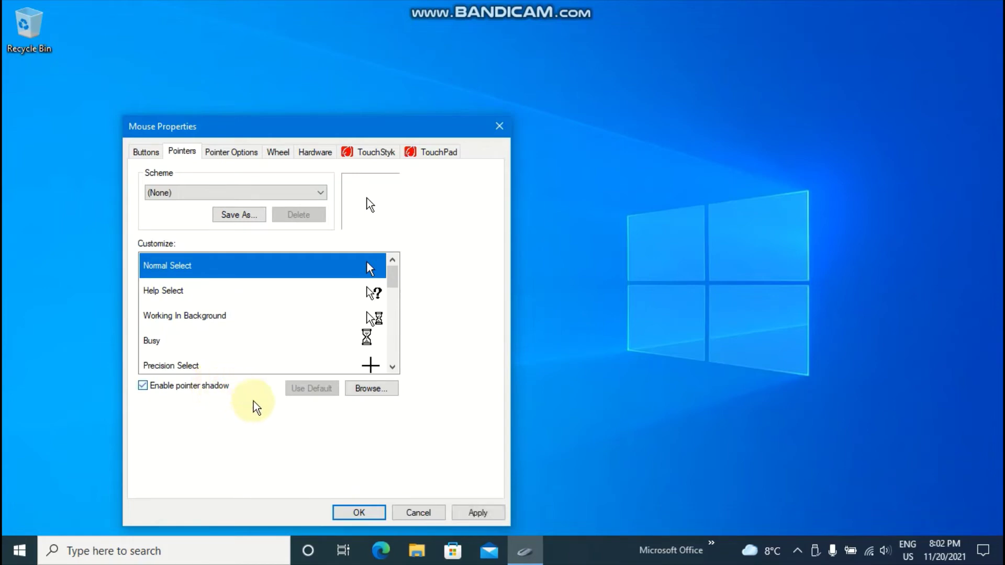
pyautogui.click(494, 512)
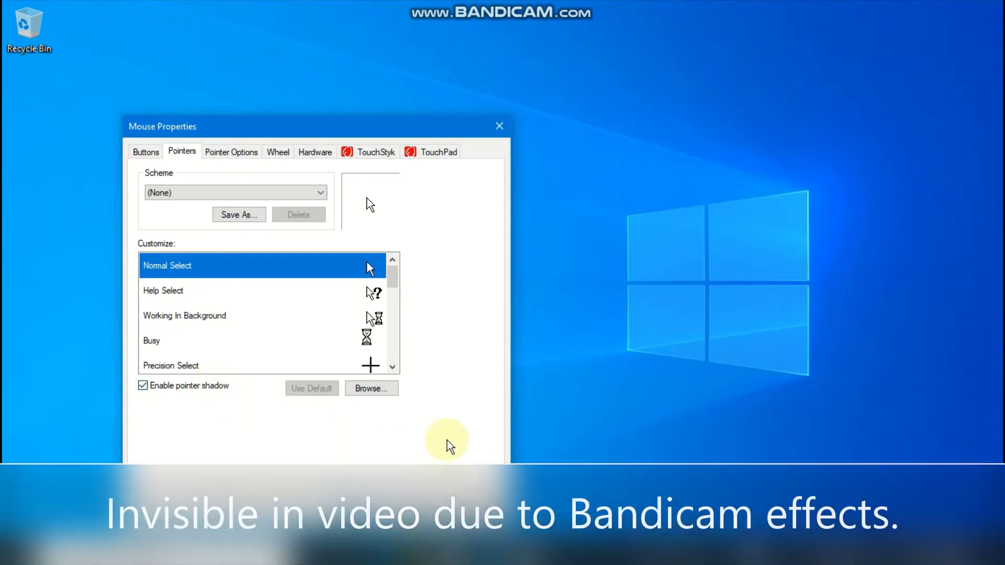
pyautogui.click(405, 512)
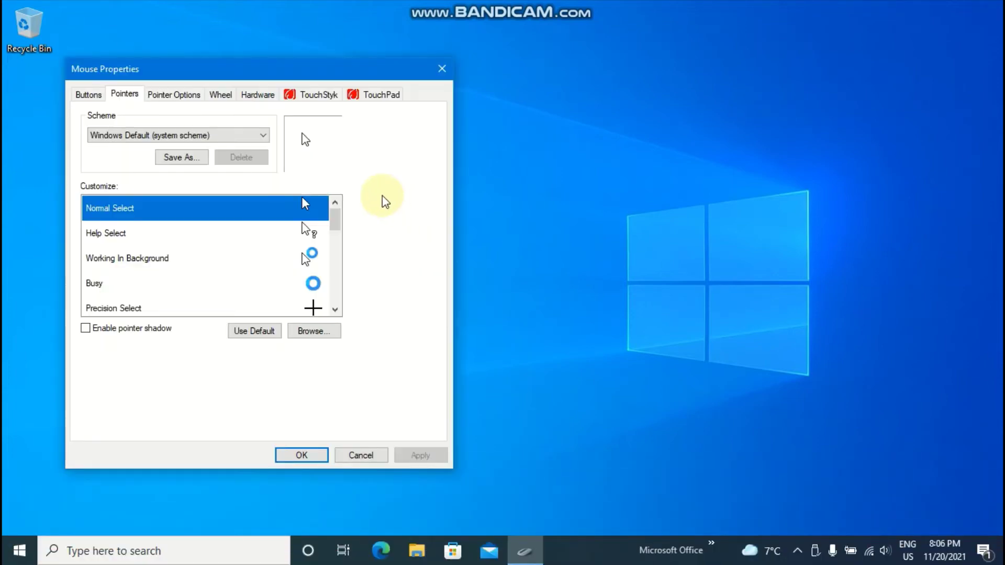
# Step: Select and apply the (None) pointer scheme
pyautogui.click(256, 136)
pyautogui.scroll(2, 253, 151)
pyautogui.click(254, 149)
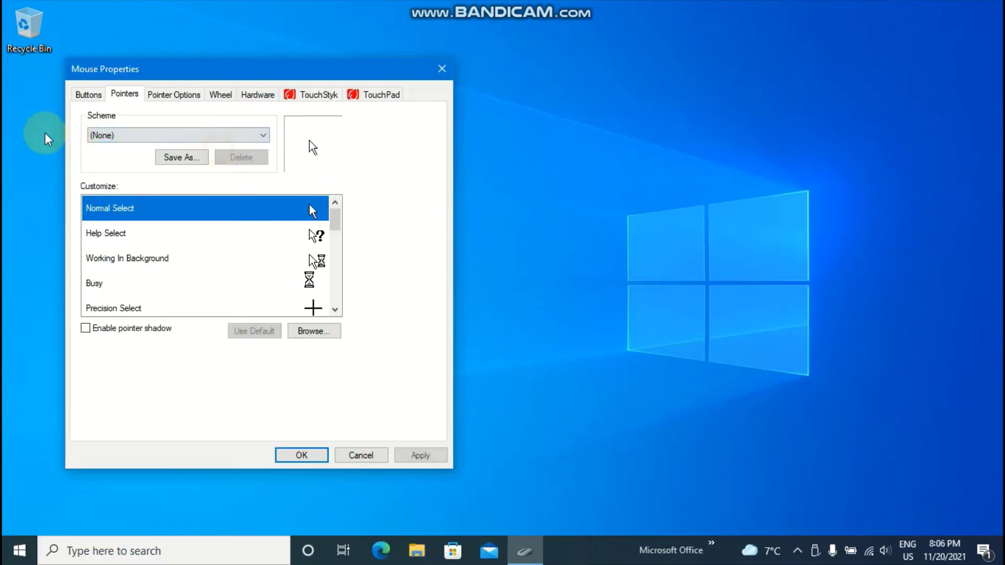
pyautogui.click(428, 455)
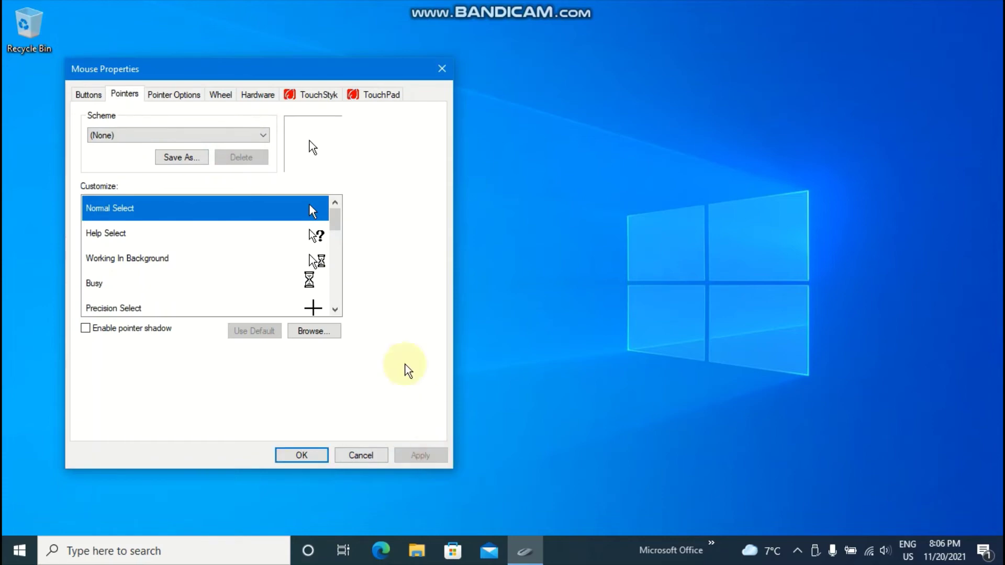
# Step: Save the current pointers as a scheme named 'Windows XP' and confirm it appears in the list
pyautogui.click(182, 162)
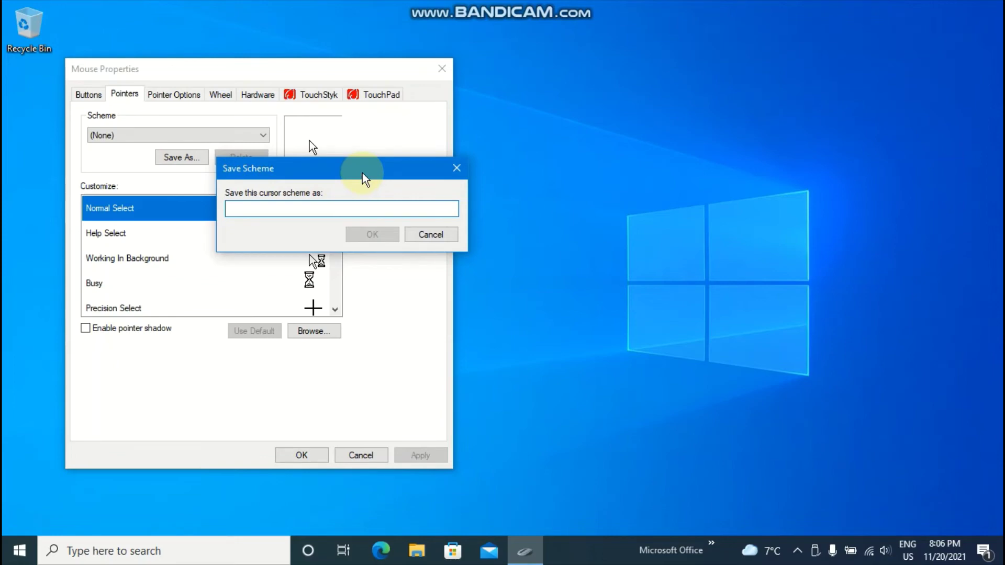
pyautogui.write('Windows X')
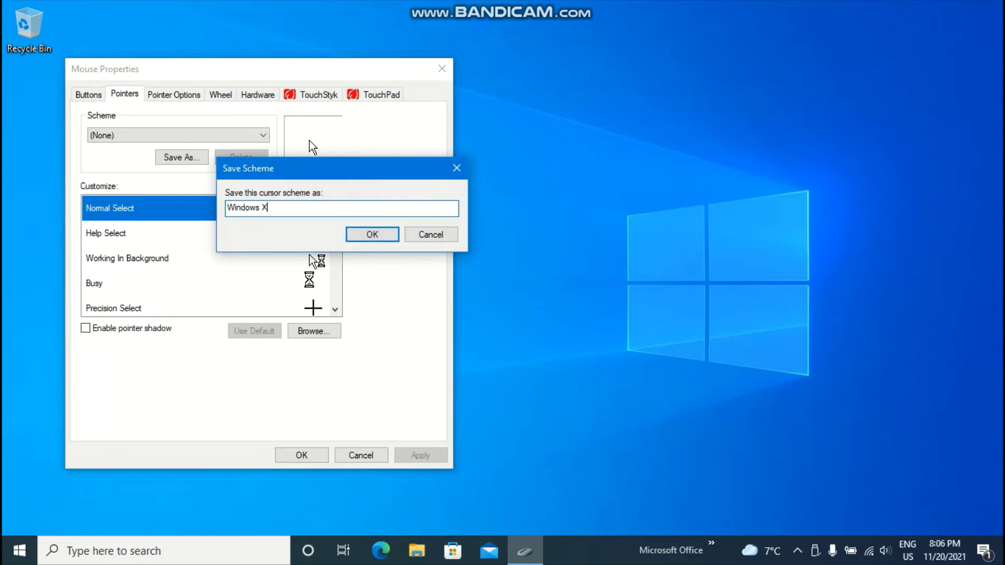
pyautogui.write('P')
pyautogui.press('Return')
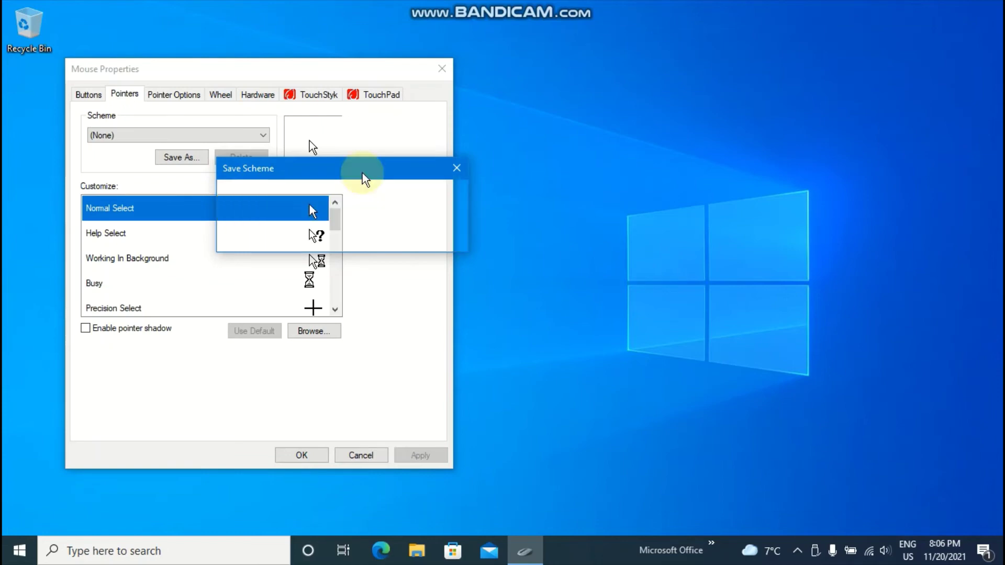
pyautogui.click(141, 135)
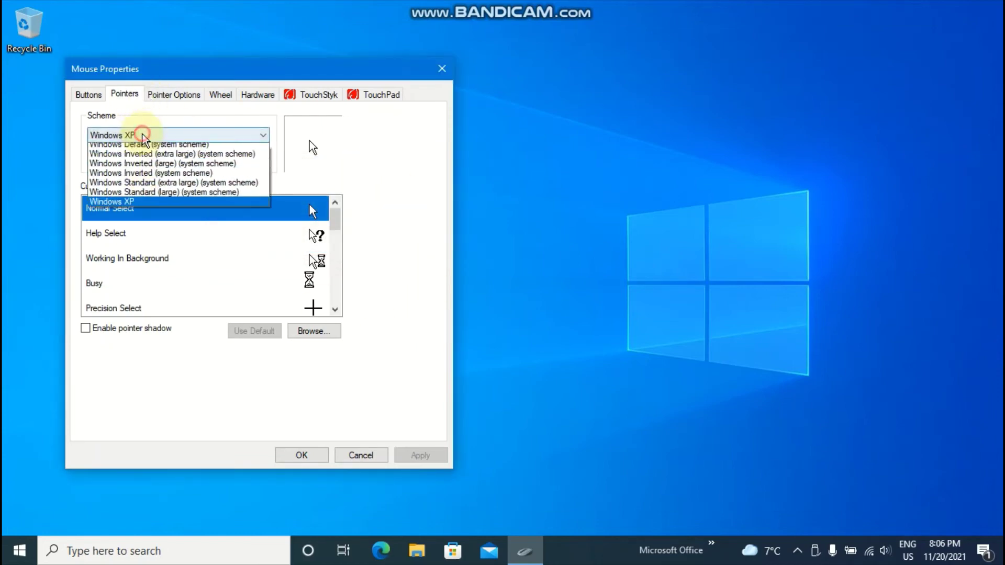
# Step: Delete the Windows XP scheme, apply (None), then pick Windows Default
pyautogui.click(123, 276)
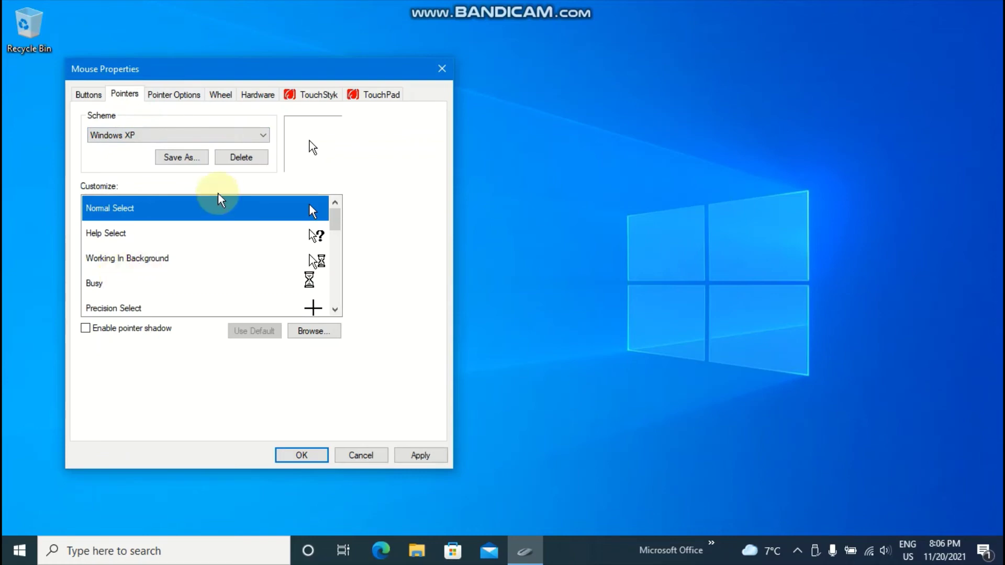
pyautogui.click(241, 159)
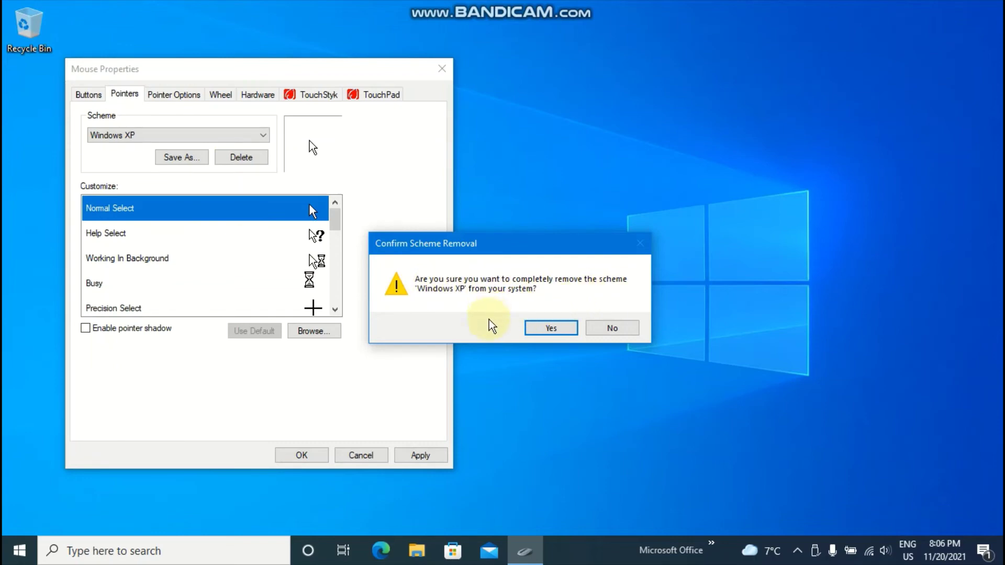
pyautogui.click(557, 328)
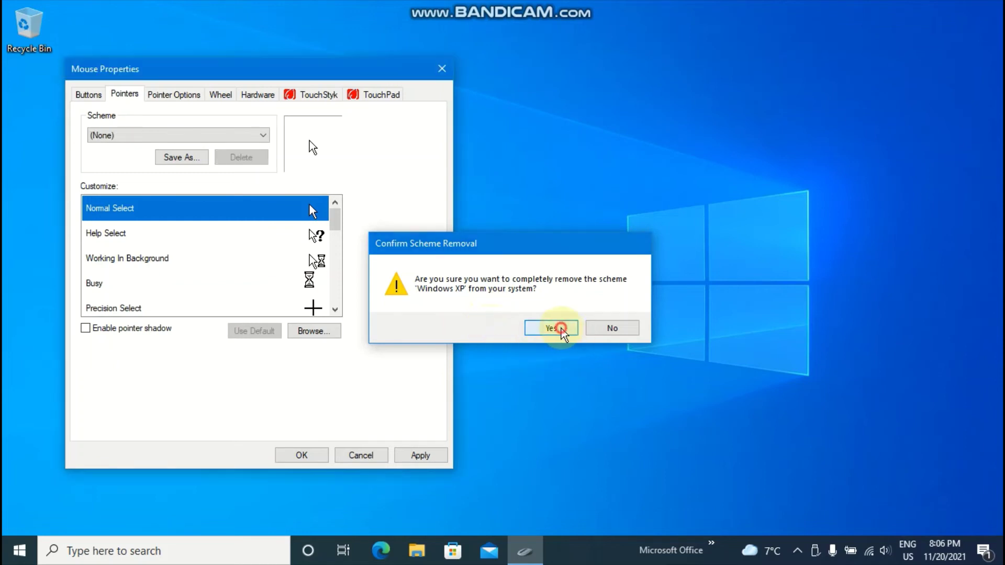
pyautogui.click(419, 456)
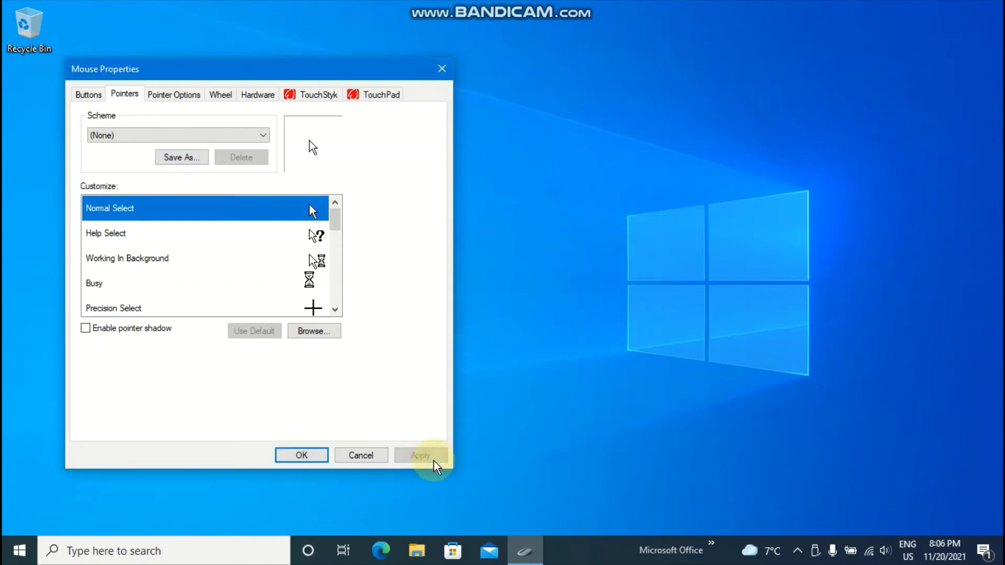
pyautogui.click(207, 136)
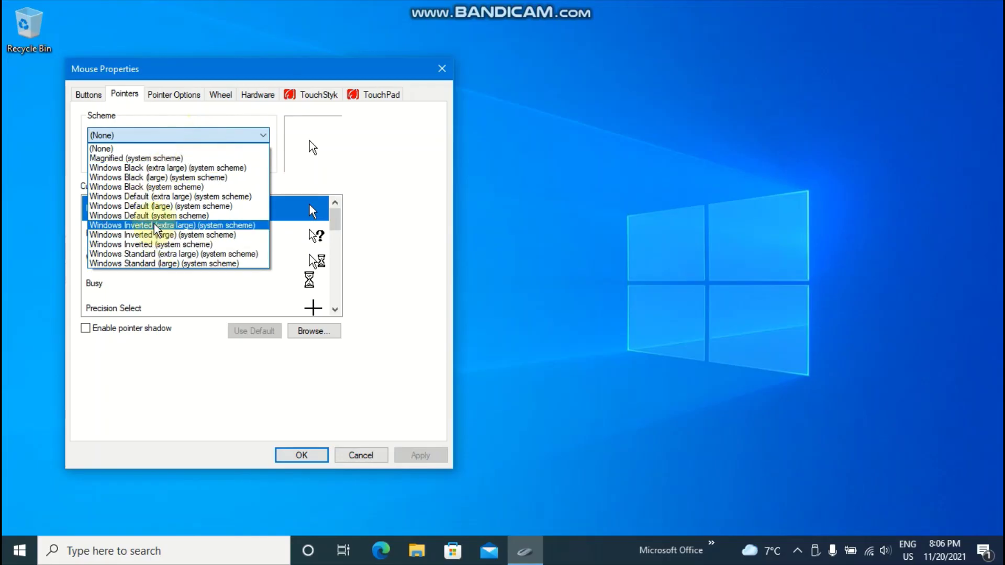
pyautogui.click(149, 224)
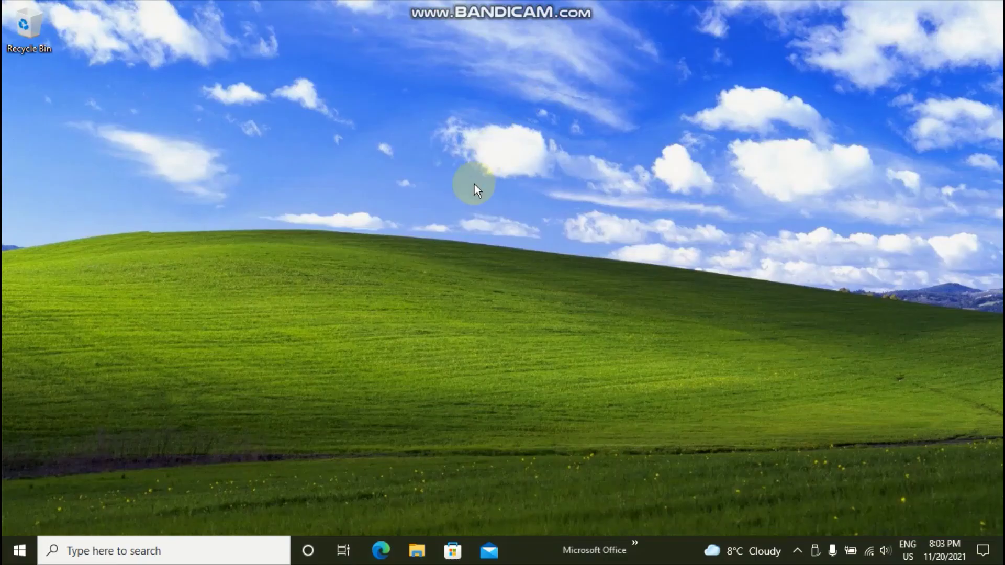
pyautogui.moveTo(204, 175)
pyautogui.mouseDown()
pyautogui.moveTo(478, 322)
pyautogui.moveTo(470, 240)
pyautogui.mouseUp()
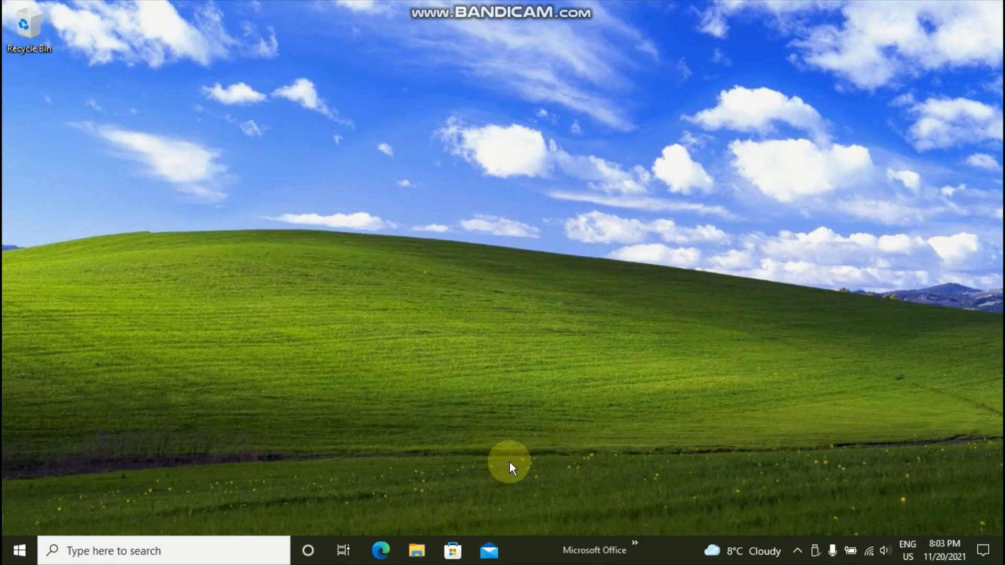
pyautogui.click(417, 551)
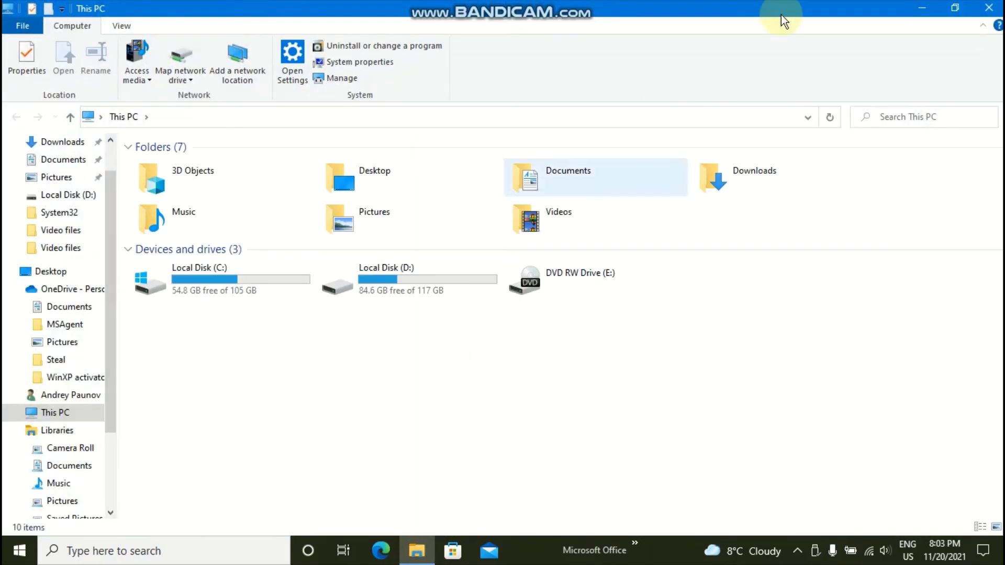
pyautogui.click(989, 7)
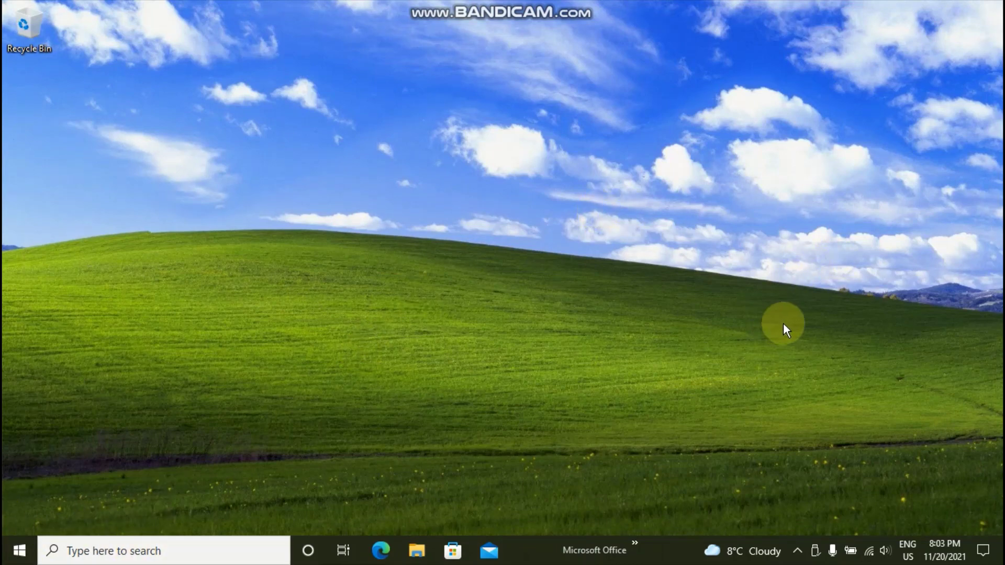
pyautogui.moveTo(903, 199); pyautogui.dragTo(663, 292)
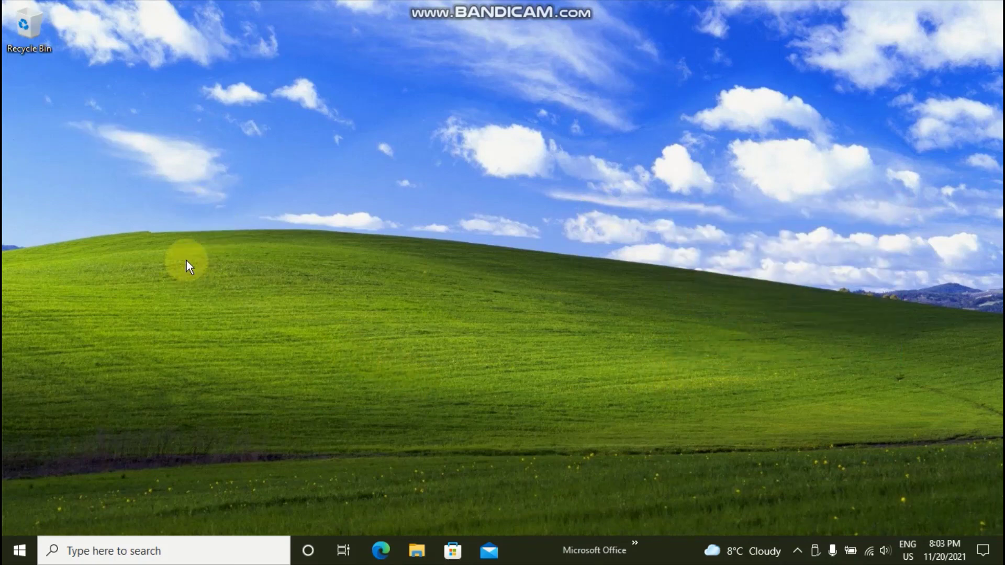